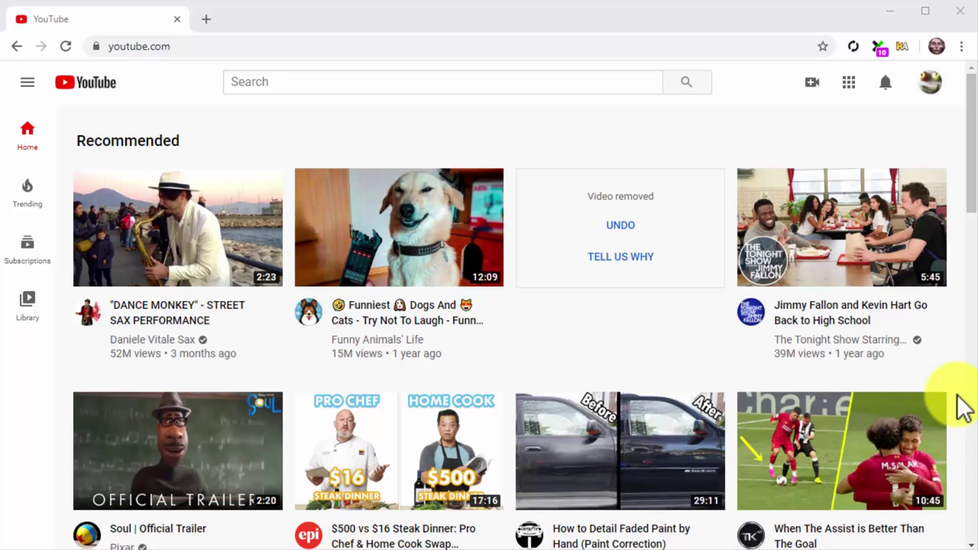
# Step: Open YouTube Studio for the channel and upload the video file "5 Healthy Eating Tips No One's Giving" from the My Business folder
pyautogui.click(931, 81)
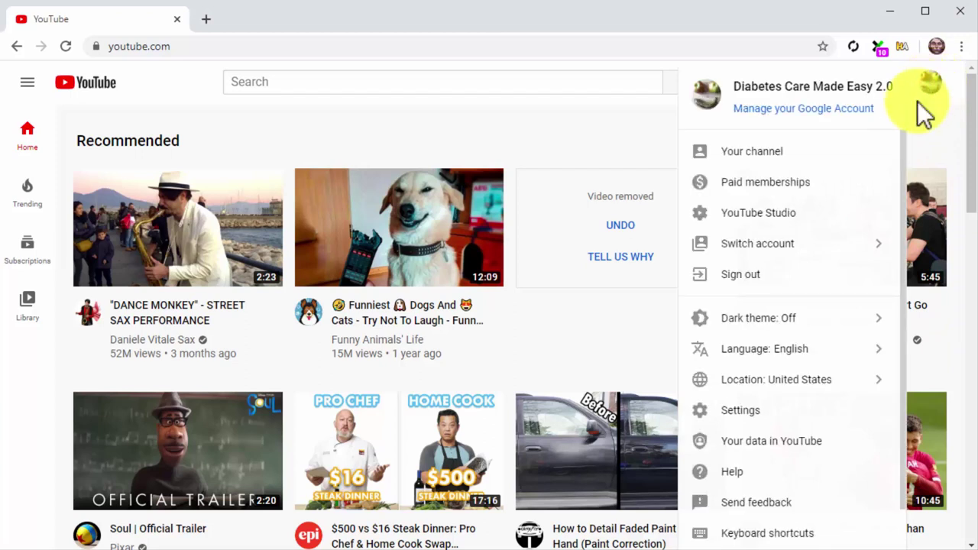
pyautogui.click(797, 212)
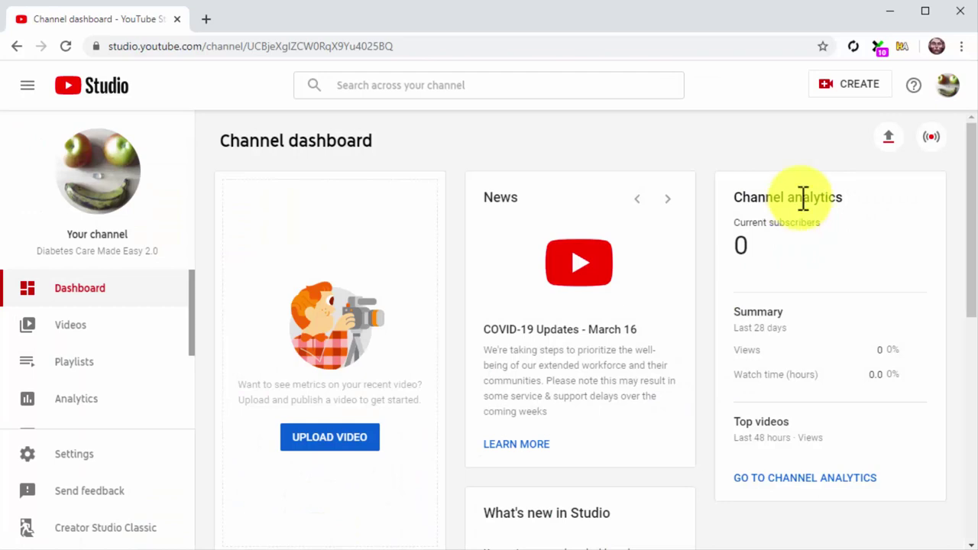
pyautogui.click(845, 86)
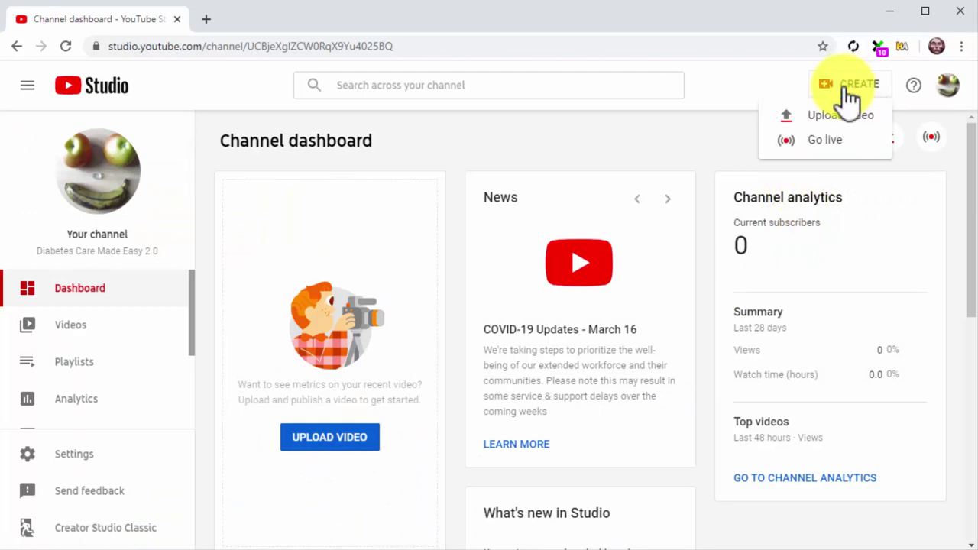
pyautogui.click(844, 117)
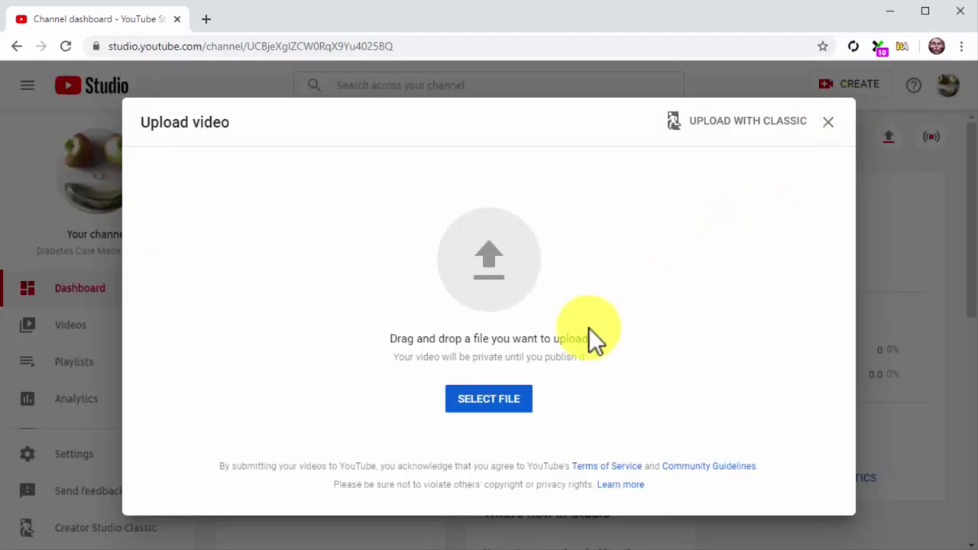
pyautogui.click(504, 400)
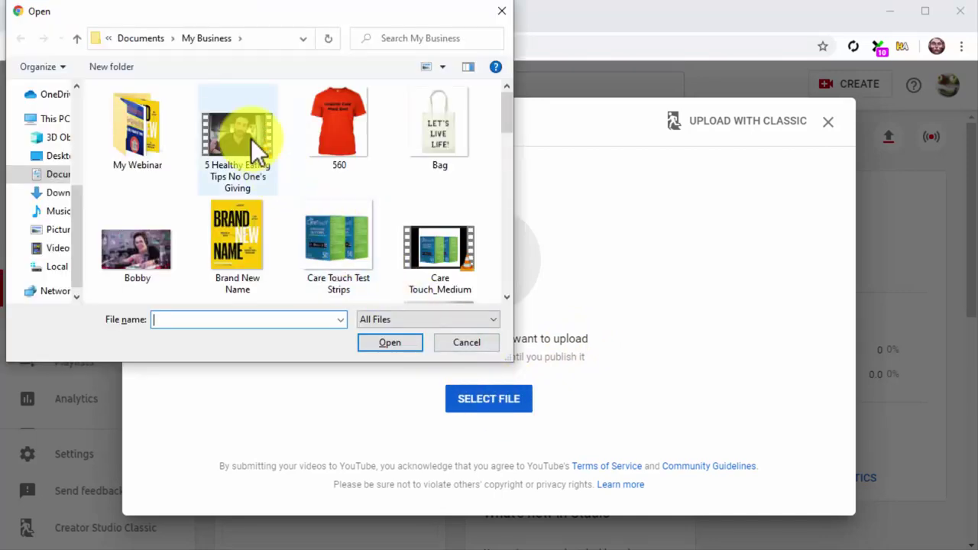
pyautogui.doubleClick(250, 139)
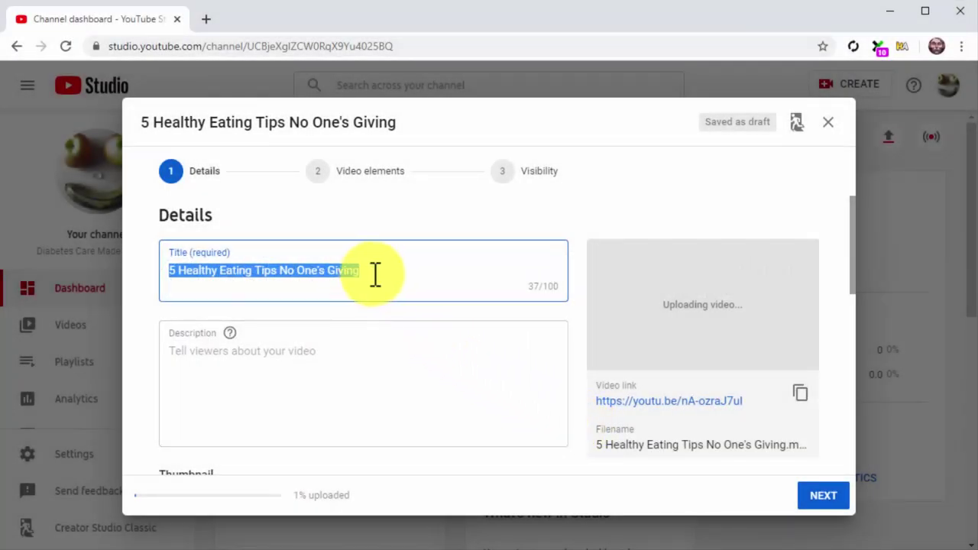
# Step: Insert "Healthy Food - " at the beginning of the video title, before "5 Healthy Eating Tips"
pyautogui.click(375, 275)
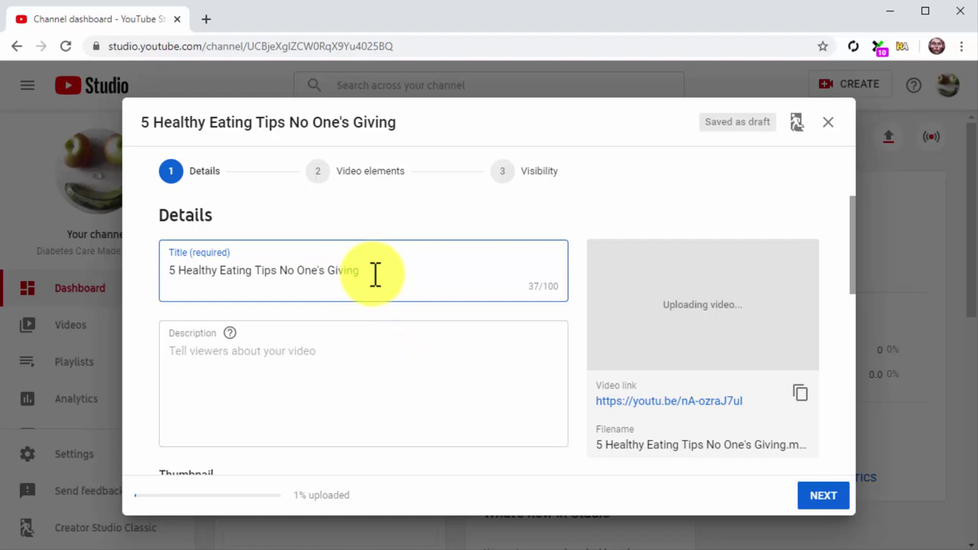
pyautogui.hotkey('ctrl', 'Left')
pyautogui.hotkey('ctrl', 'Left')
pyautogui.hotkey('ctrl', 'Left')
pyautogui.hotkey('ctrl', 'Left')
pyautogui.hotkey('ctrl', 'Left')
pyautogui.hotkey('ctrl', 'Left')
pyautogui.hotkey('ctrl', 'Left')
pyautogui.write('Hea')
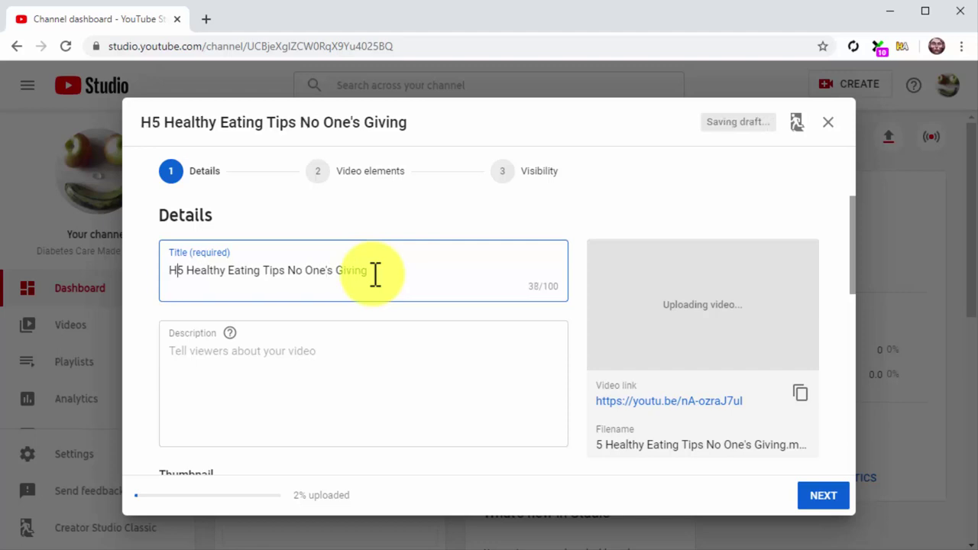
pyautogui.write('lthy ')
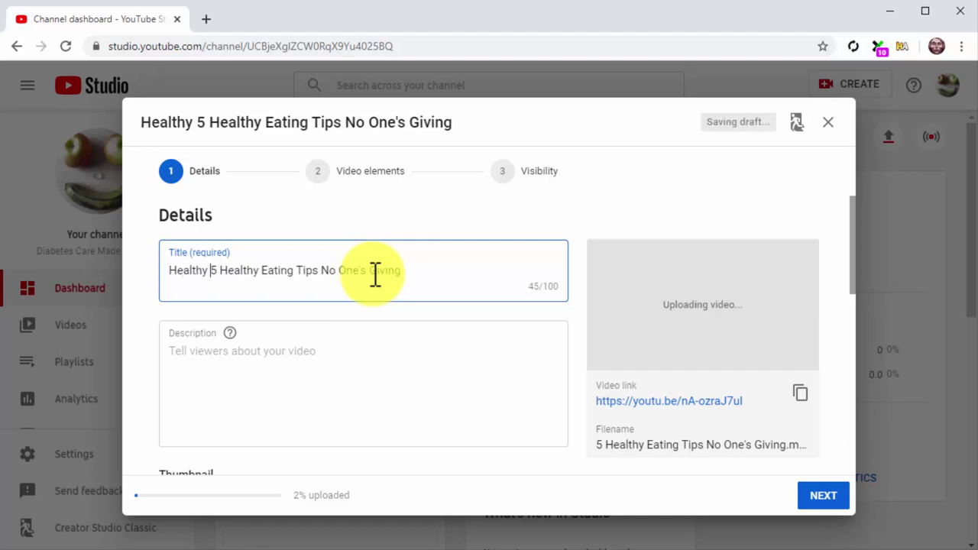
pyautogui.write('Food ')
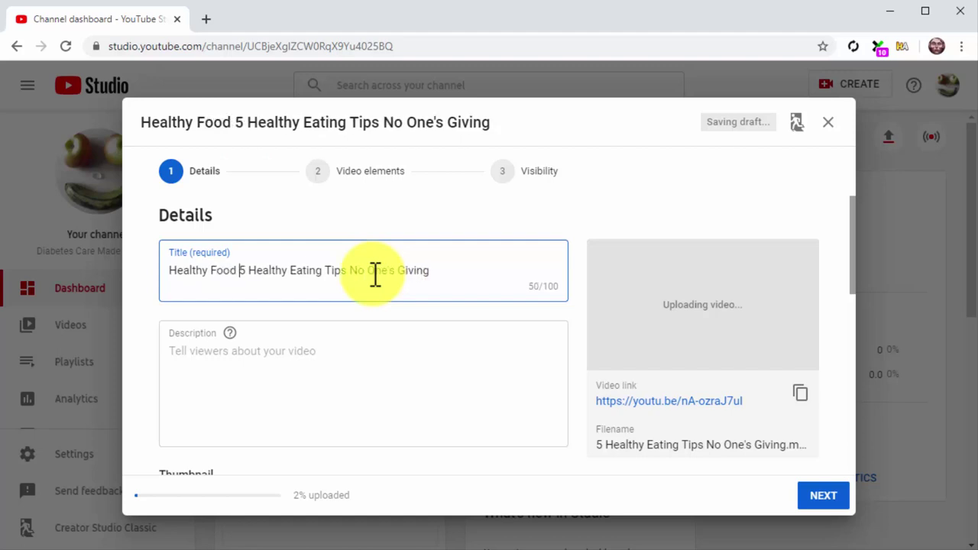
pyautogui.write('-')
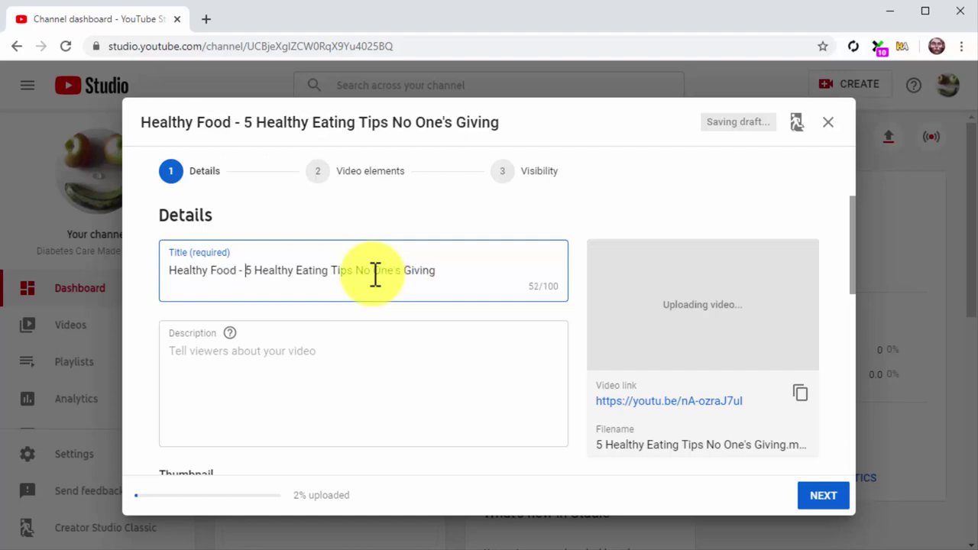
# Step: Append " - Diabetes Care Made Easy" to the end of the video title
pyautogui.press('Right')
pyautogui.press('Right')
pyautogui.press('Right')
pyautogui.press('Right')
pyautogui.press('Right')
pyautogui.press('Right')
pyautogui.press('Right')
pyautogui.press('Right')
pyautogui.press('Right')
pyautogui.press('Right')
pyautogui.press('Right')
pyautogui.press('Right')
pyautogui.press('Right')
pyautogui.press('Right')
pyautogui.press('Right')
pyautogui.press('Right')
pyautogui.press('Right')
pyautogui.press('Right')
pyautogui.press('Right')
pyautogui.press('Right')
pyautogui.press('Right')
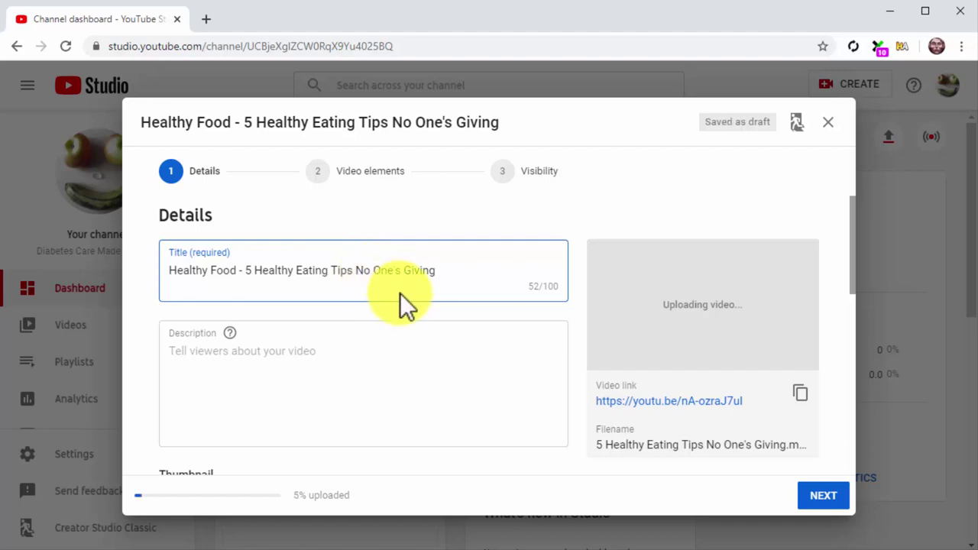
pyautogui.write('- Dia')
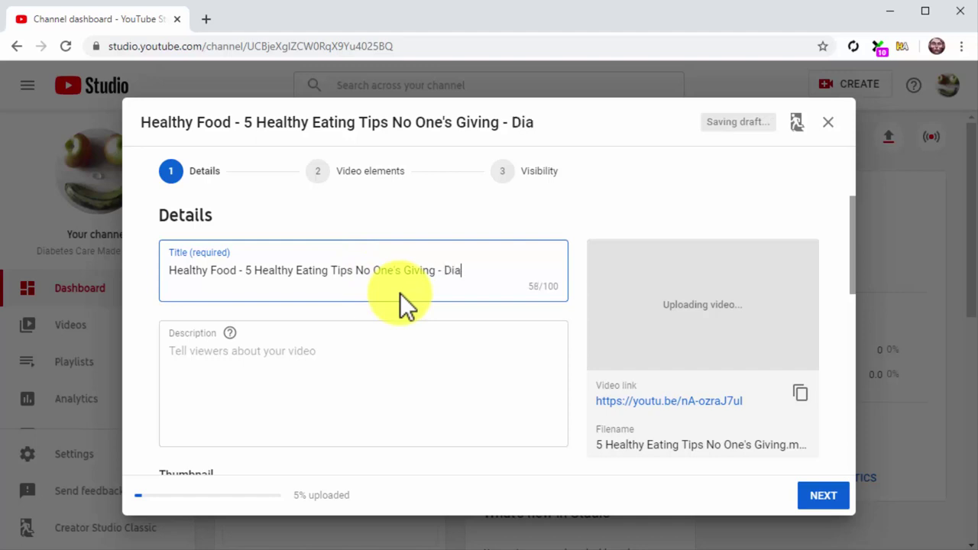
pyautogui.write('betes C')
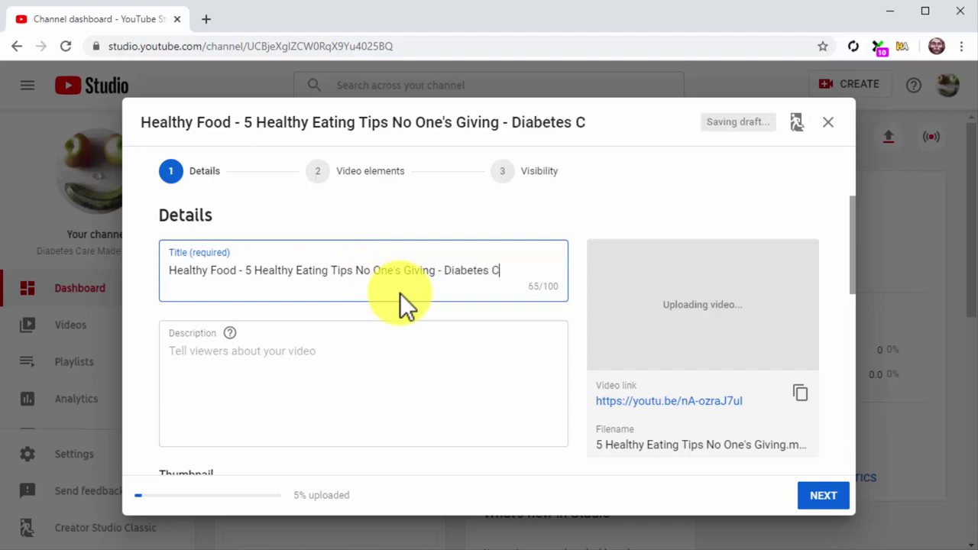
pyautogui.write('are Made Easy')
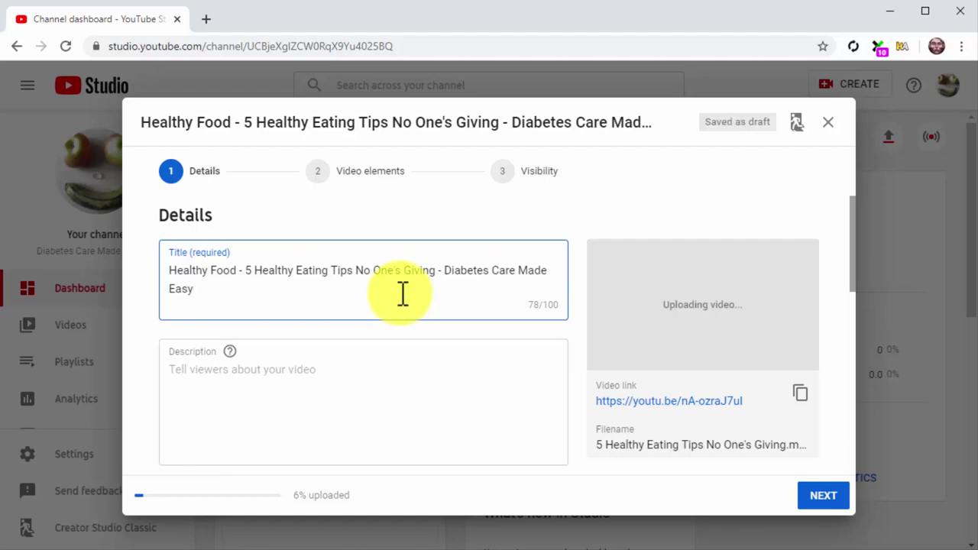
# Step: Start the video description with "Healthy eating tips and healthy meal recipes from healthy food company insiders that are going to shock you!"
pyautogui.click(419, 382)
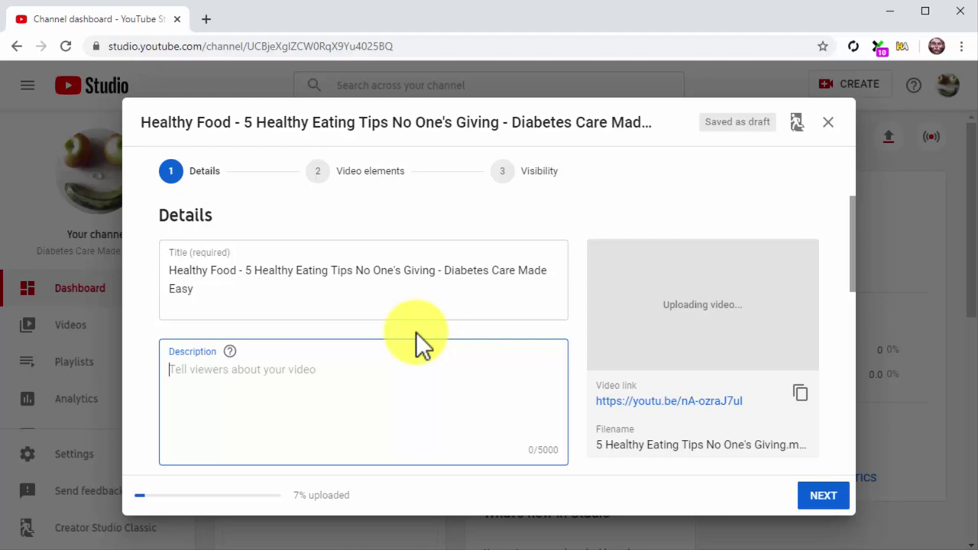
pyautogui.write('Healthy ')
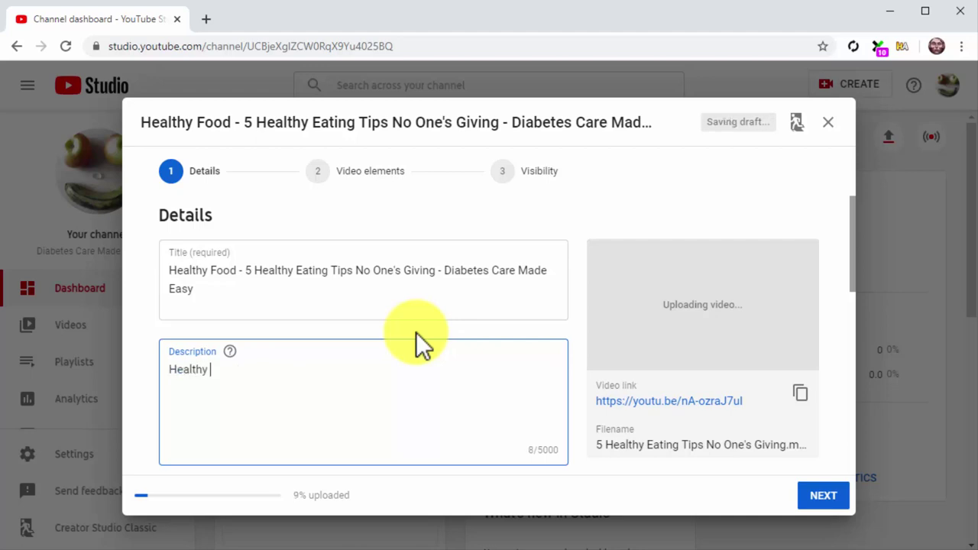
pyautogui.write('eati')
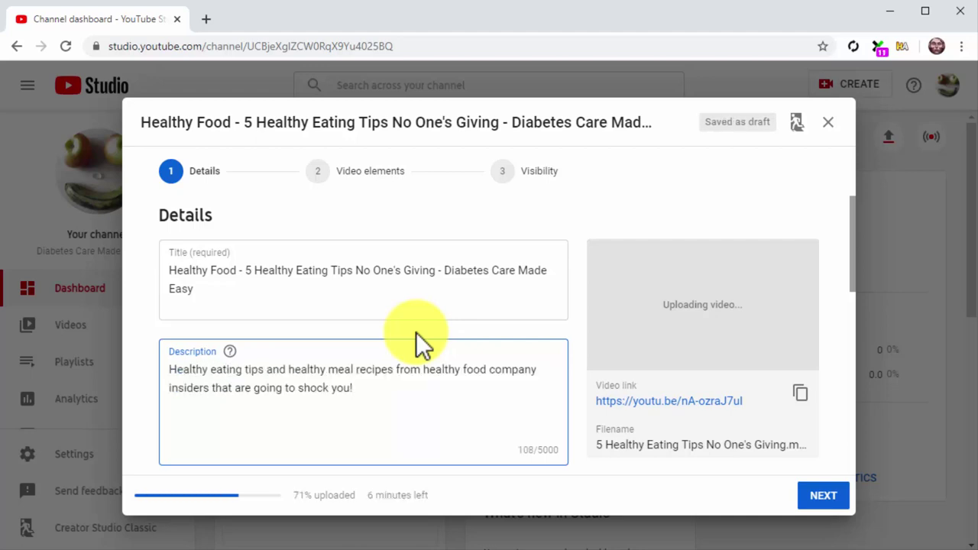
# Step: Add the description paragraph "Want to get a lot more tips like these? Then check the Crazy Healthy Foods You Don't Know eBook in the link down below!"
pyautogui.press('Return')
pyautogui.write('Wanrt')
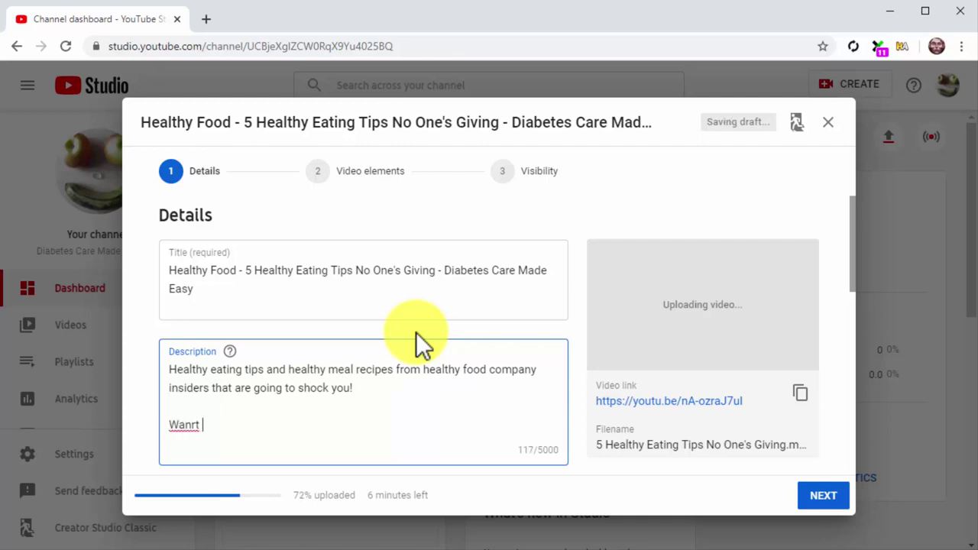
pyautogui.press('BackSpace')
pyautogui.press('BackSpace')
pyautogui.press('BackSpace')
pyautogui.write('to')
pyautogui.press('BackSpace')
pyautogui.press('BackSpace')
pyautogui.write('to get a')
pyautogui.write("lot more tips like these? Then check the Crazy Healthy Foods You Don't Know eBook in the link down below!")
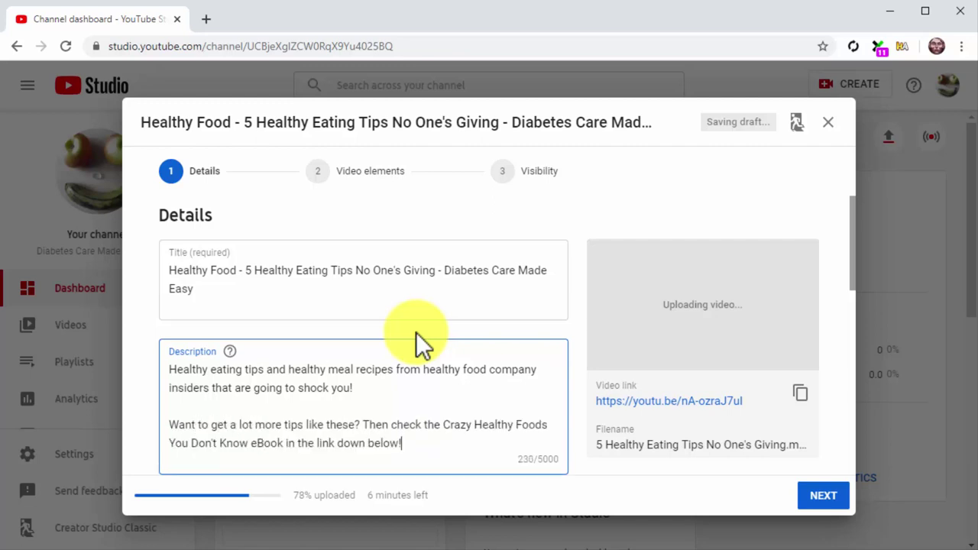
# Step: Add the eBook link diabetescaremadeeasy.com/shop/crazy-healthy-foods on a new line at the end of the description
pyautogui.press('Return')
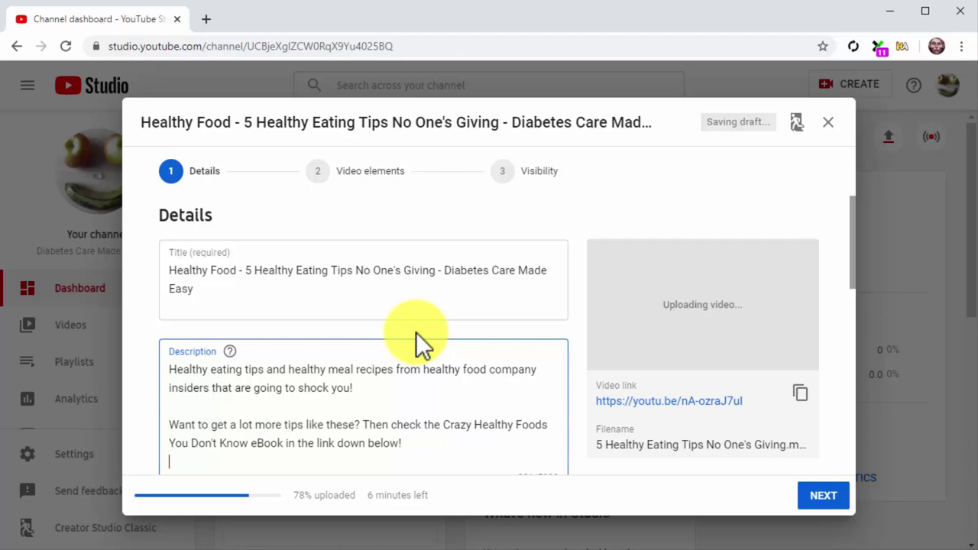
pyautogui.write('diabetescaremadeeasy.com/shop/crazy-healthy-foods')
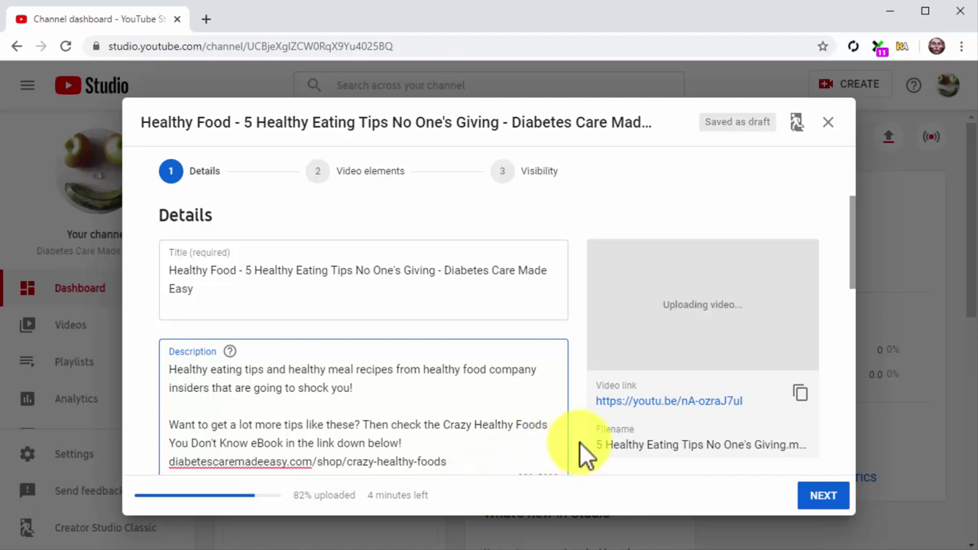
# Step: Upload the image file "Thumbnail" from the My Business folder as the video's custom thumbnail
pyautogui.scroll(-3, 579, 442)
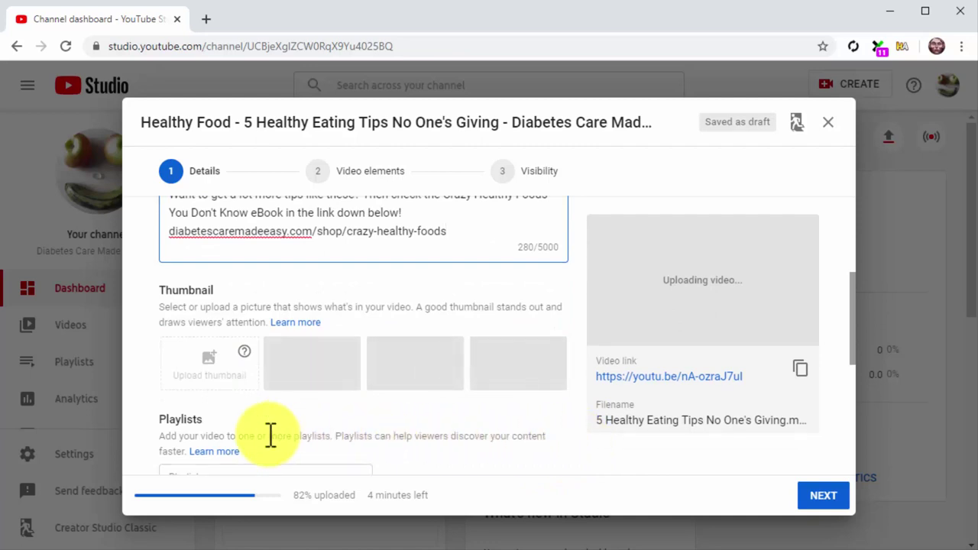
pyautogui.click(238, 382)
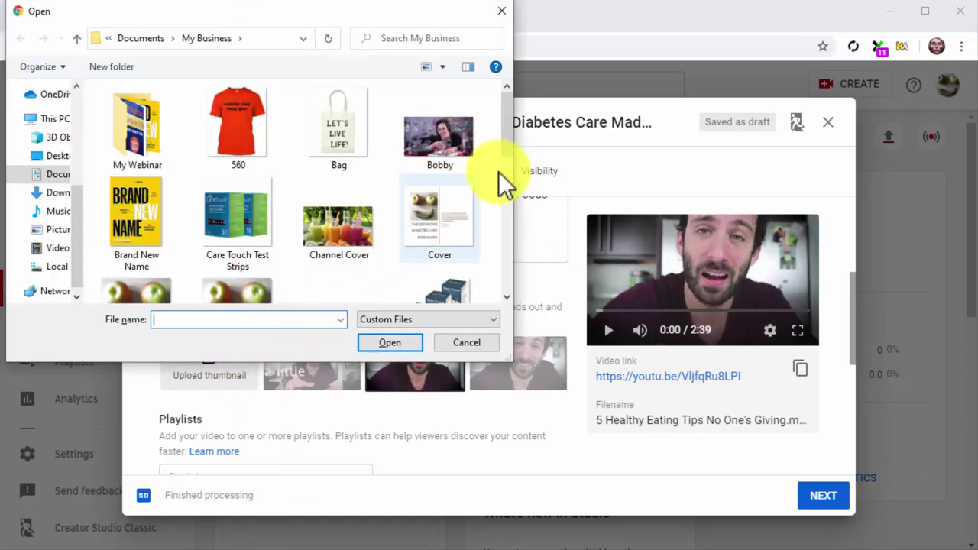
pyautogui.moveTo(506, 149); pyautogui.dragTo(507, 277)
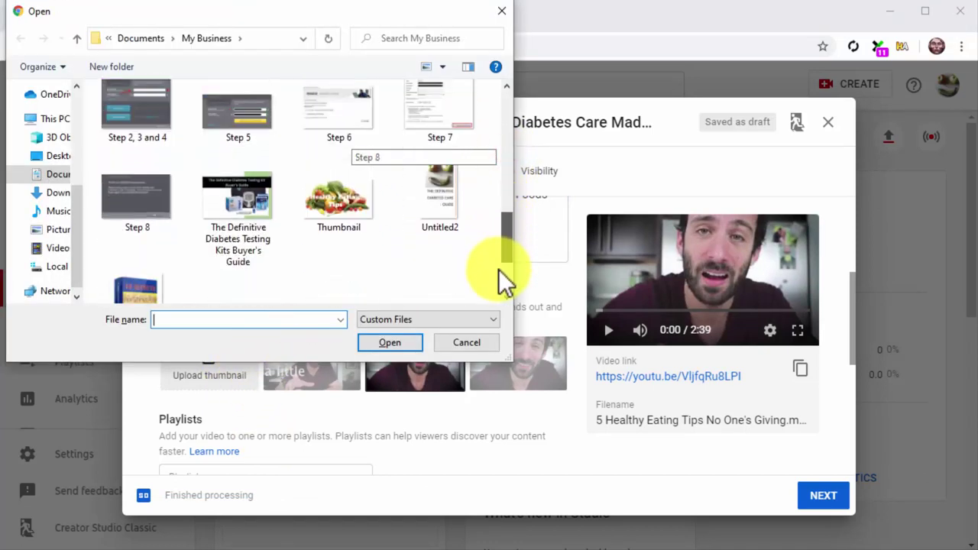
pyautogui.click(369, 186)
pyautogui.doubleClick(369, 187)
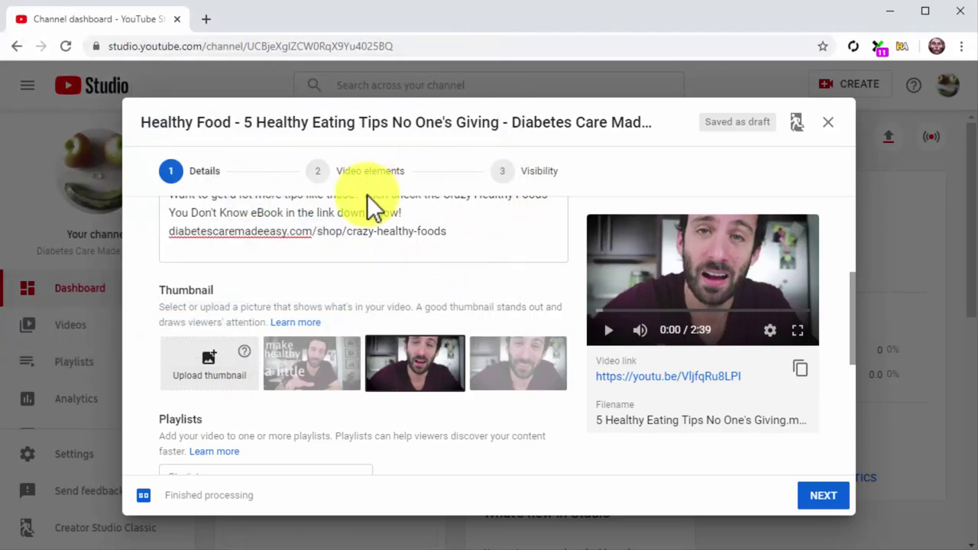
# Step: Set the video's audience to "No, it's not made for kids"
pyautogui.scroll(-1, 453, 412)
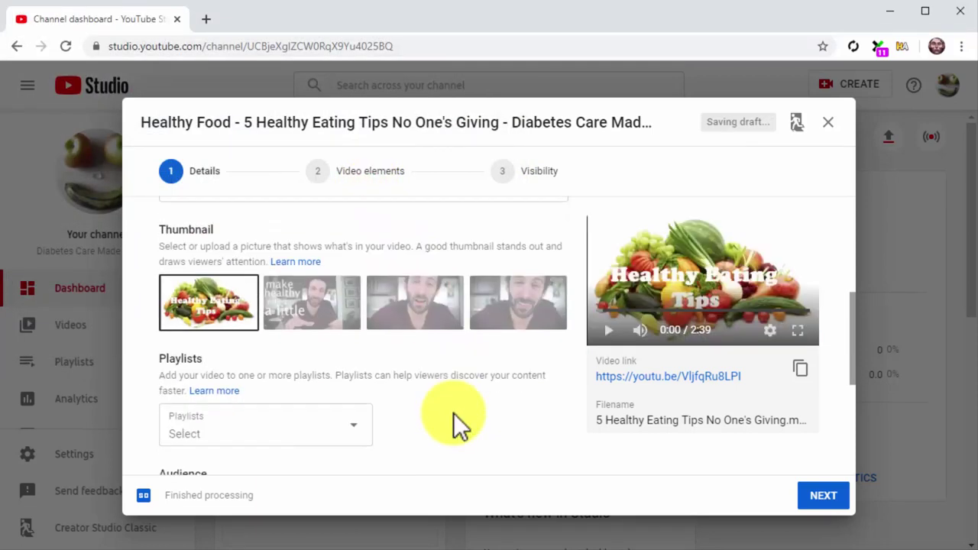
pyautogui.scroll(-1, 453, 412)
pyautogui.scroll(-2, 453, 412)
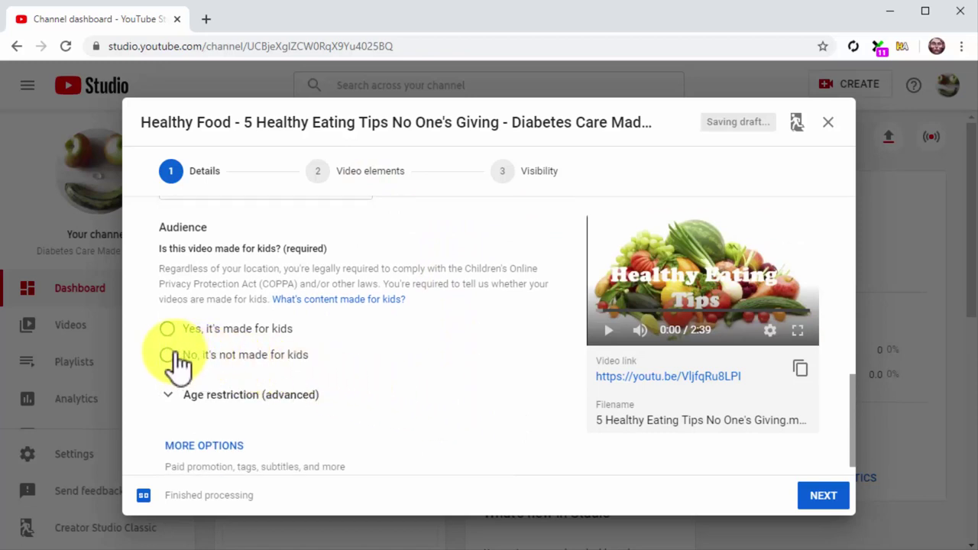
pyautogui.click(169, 356)
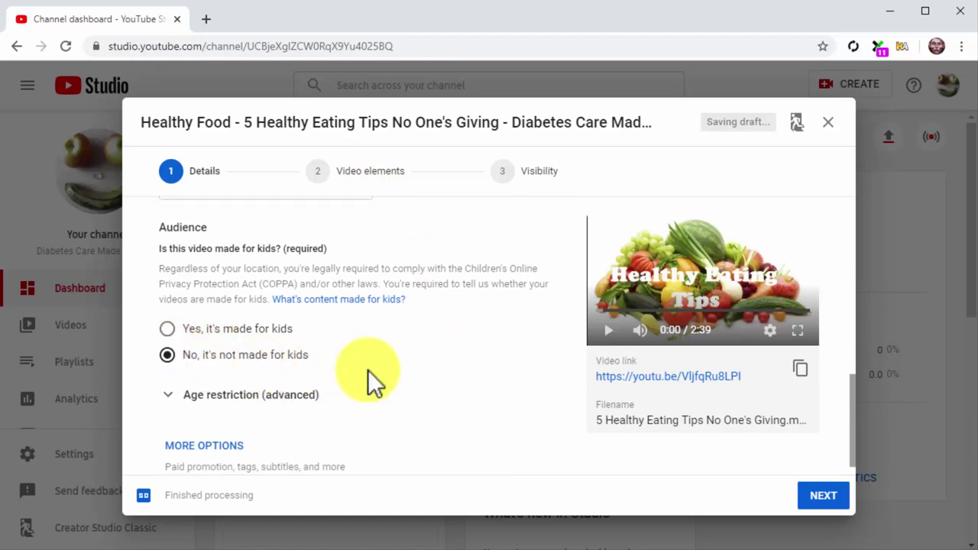
# Step: Show the additional video options and add health-related tags to the video, beginning with "Health"
pyautogui.scroll(-1, 411, 373)
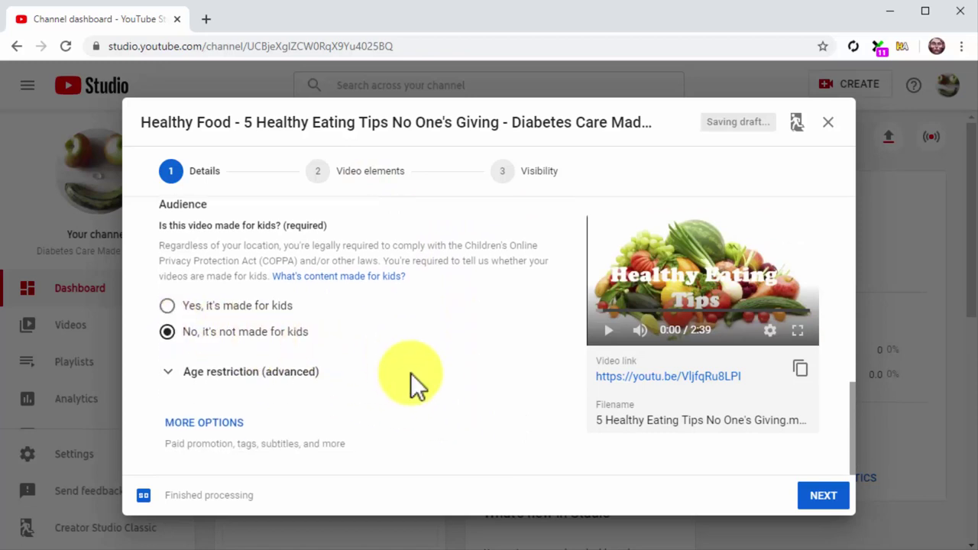
pyautogui.click(228, 424)
pyautogui.scroll(-2, 462, 420)
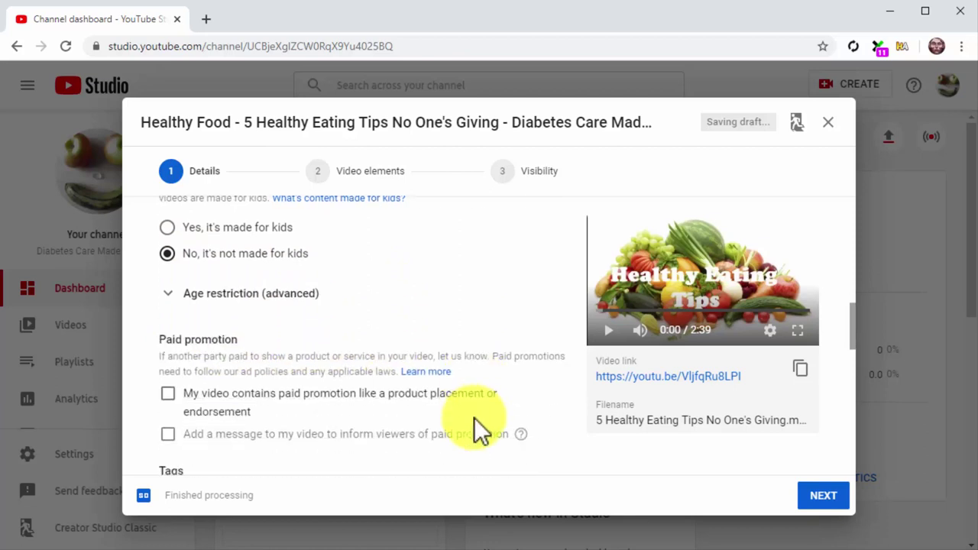
pyautogui.scroll(-1, 477, 418)
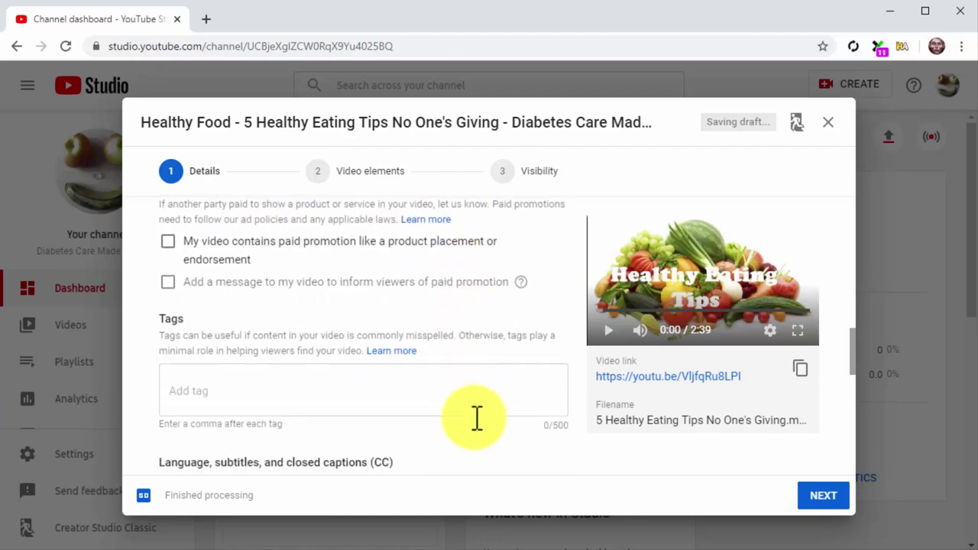
pyautogui.click(451, 390)
pyautogui.write('Health,')
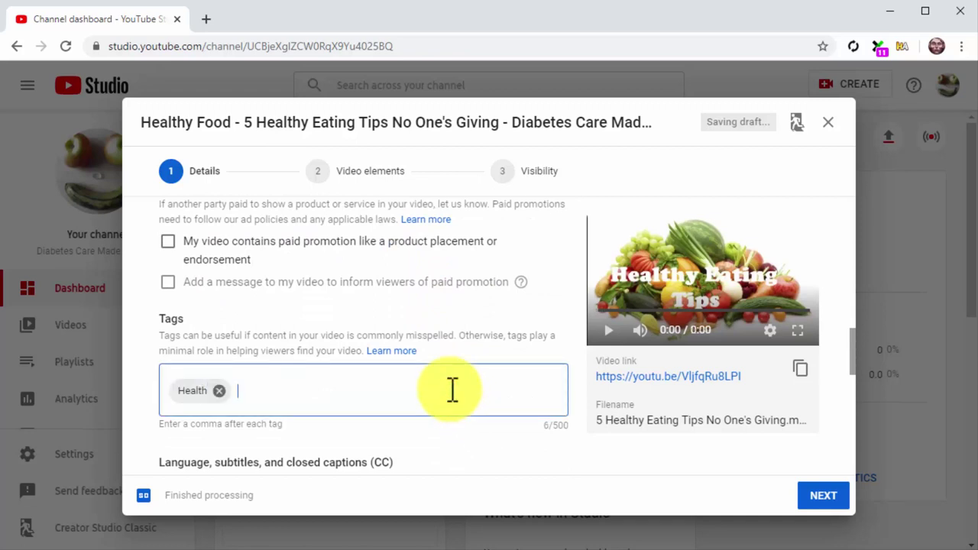
pyautogui.write('Heal')
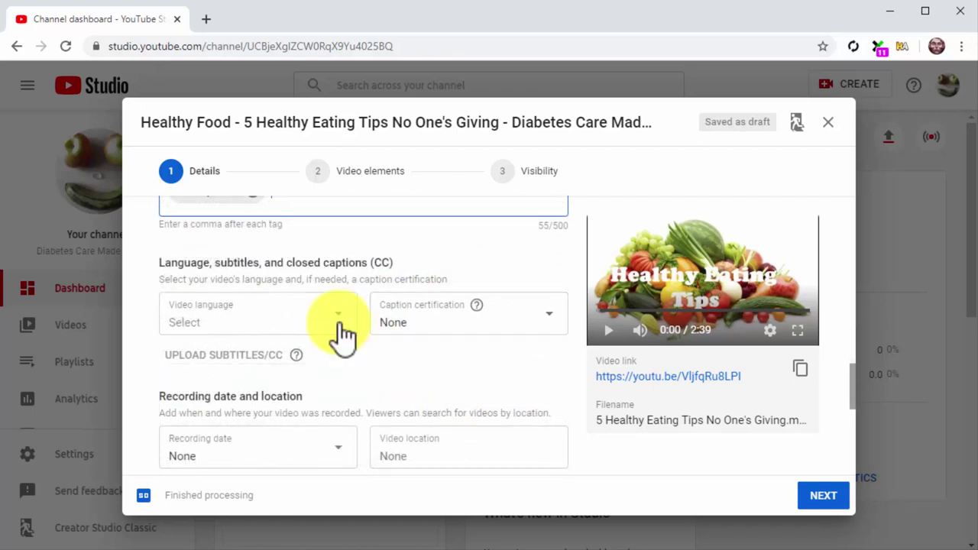
# Step: Set the video language to English
pyautogui.click(334, 327)
pyautogui.click(268, 161)
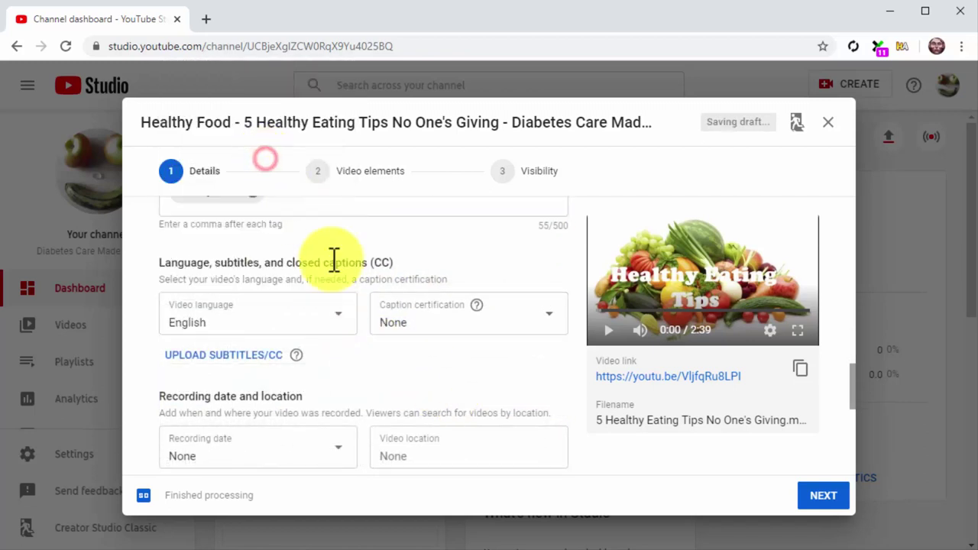
# Step: Choose People & Blogs as the video's category and proceed to the video elements stage
pyautogui.scroll(-3, 415, 397)
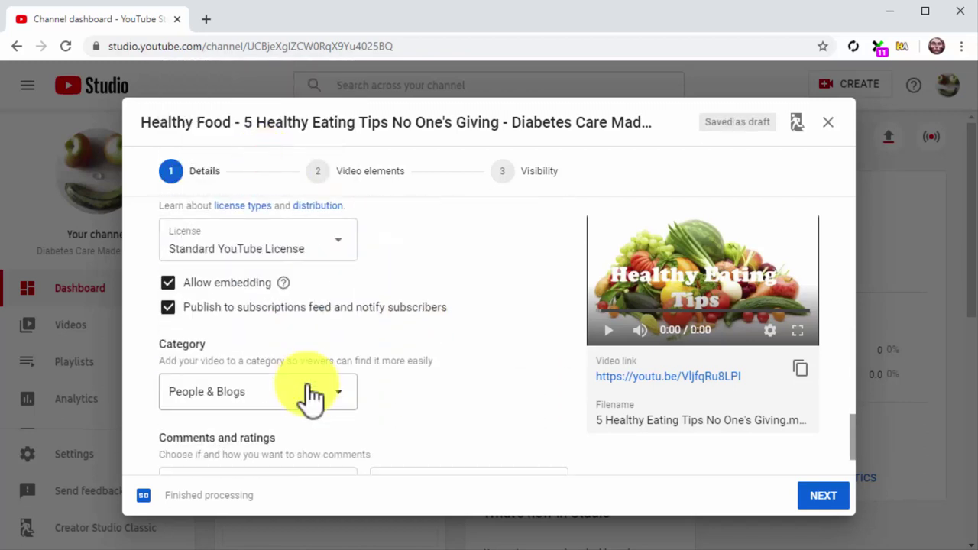
pyautogui.click(312, 392)
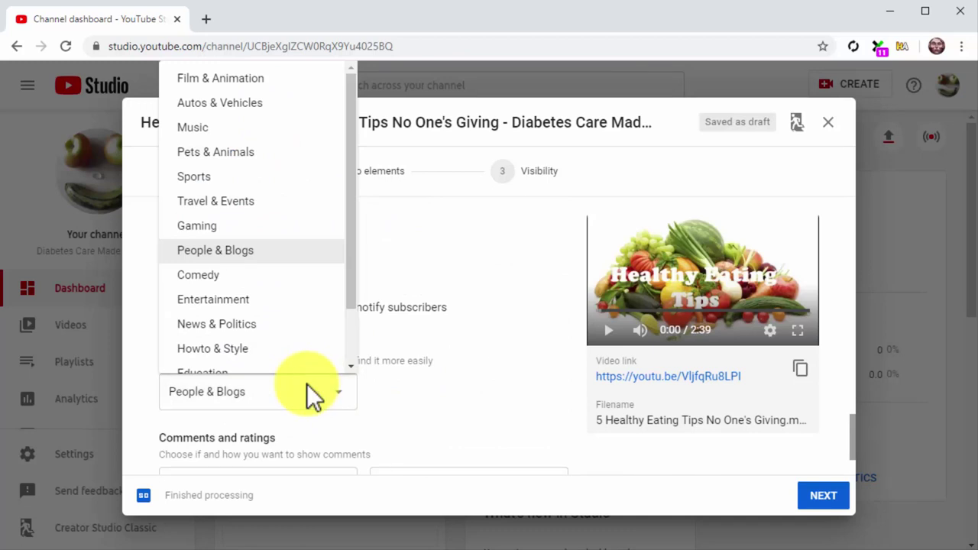
pyautogui.click(313, 252)
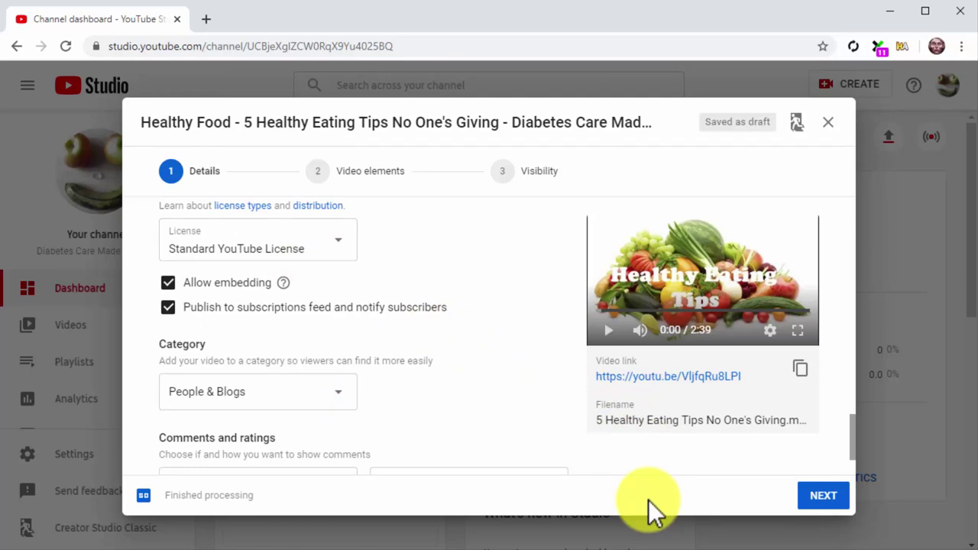
pyautogui.click(823, 496)
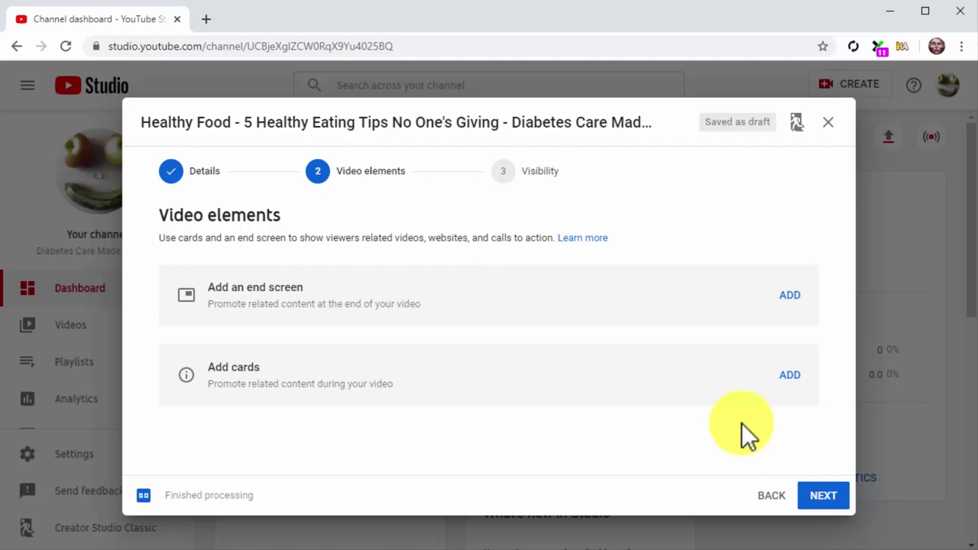
# Step: Start an end screen for the video with a Subscribe element and move the playhead to 2:00:00
pyautogui.click(791, 303)
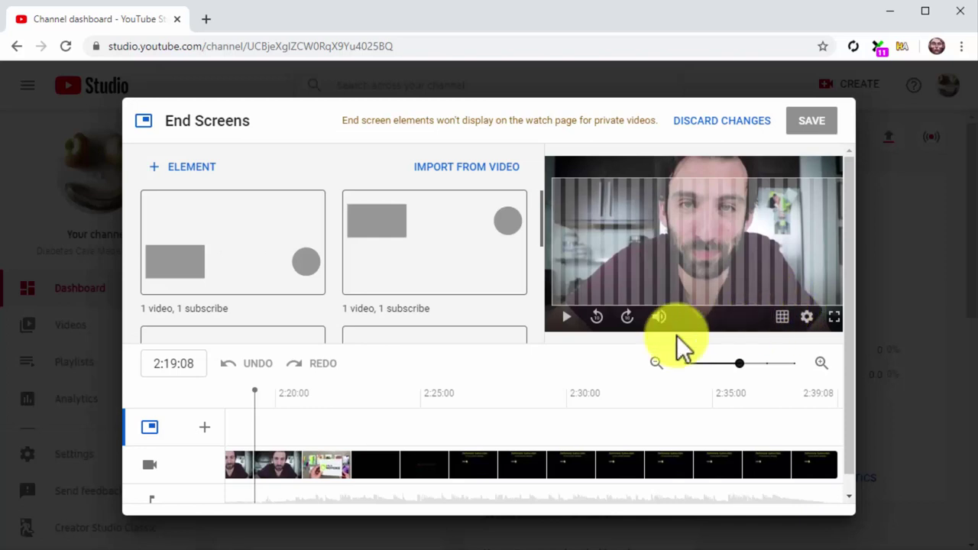
pyautogui.click(191, 174)
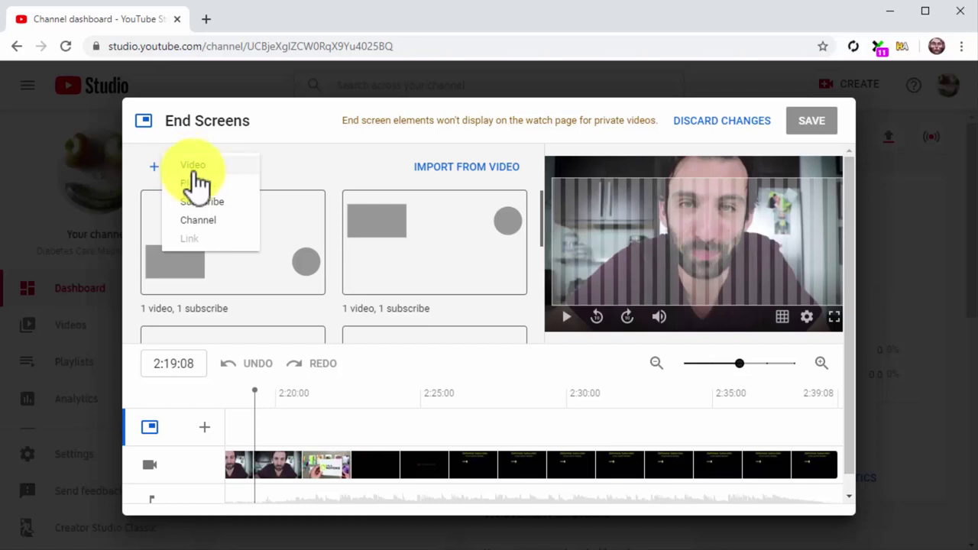
pyautogui.click(211, 201)
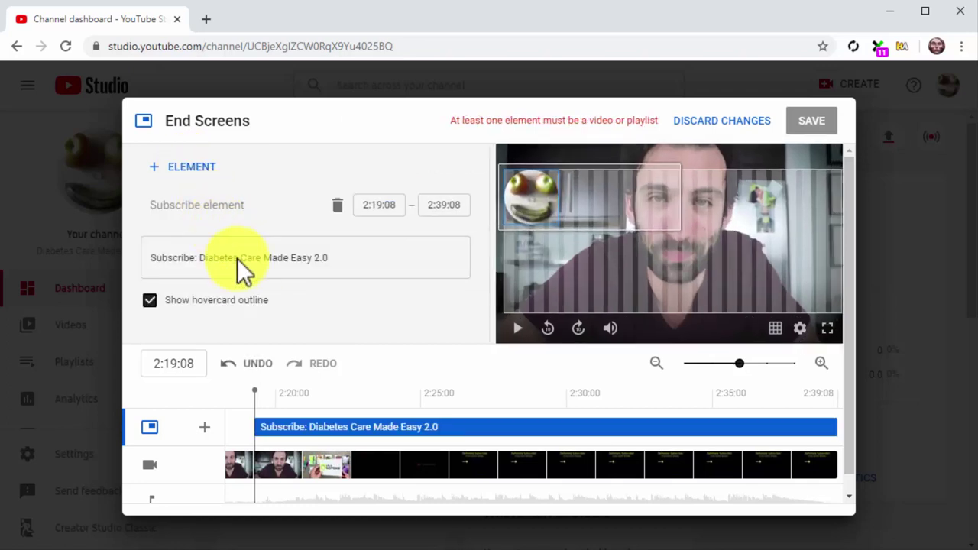
pyautogui.click(176, 363)
pyautogui.write('2:00:00')
pyautogui.press('Return')
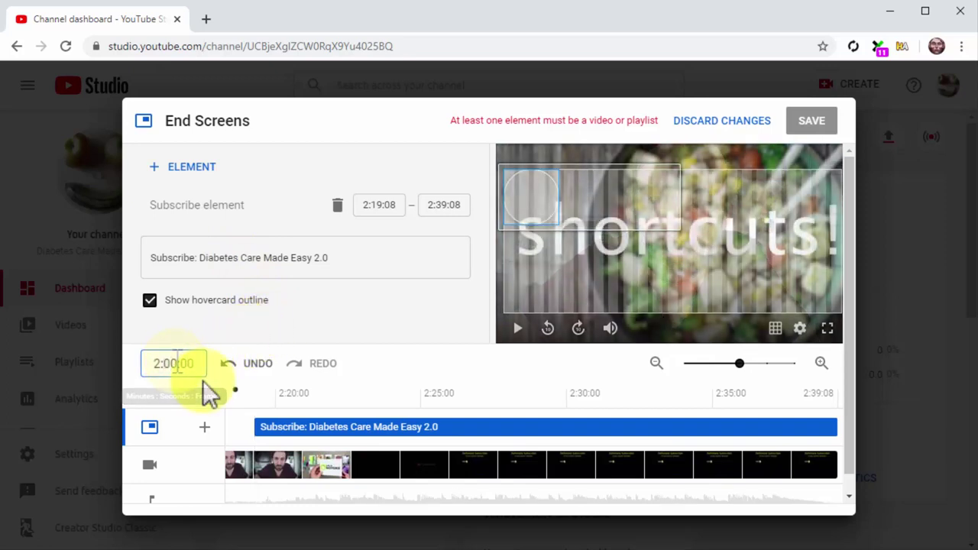
# Step: Add a video element set to "Best for viewer" to the end screen and save the end screen
pyautogui.click(194, 174)
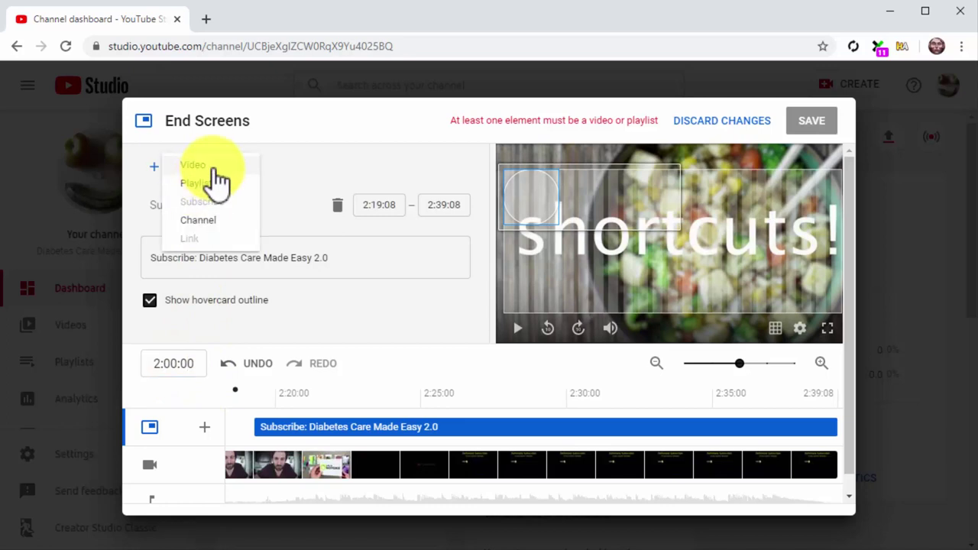
pyautogui.click(213, 167)
pyautogui.scroll(-1, 229, 244)
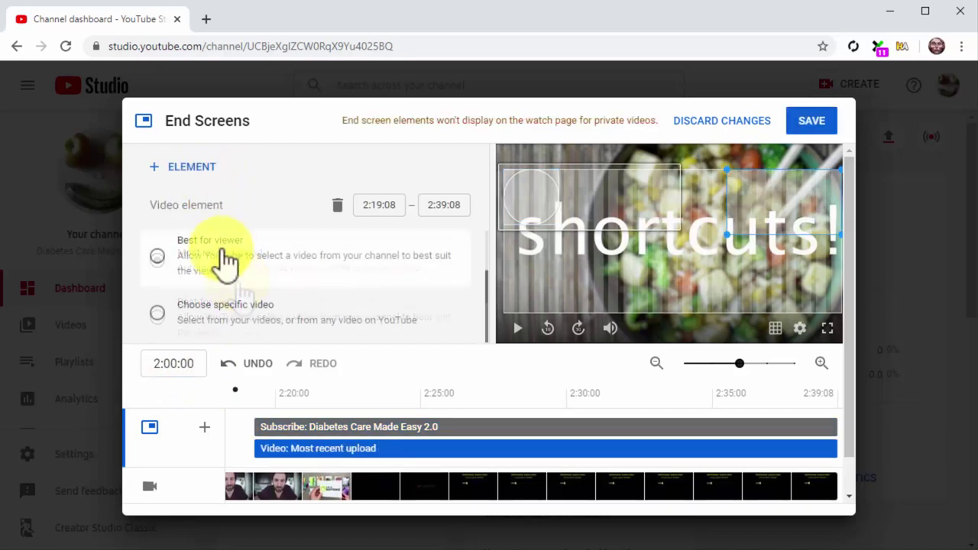
pyautogui.click(221, 252)
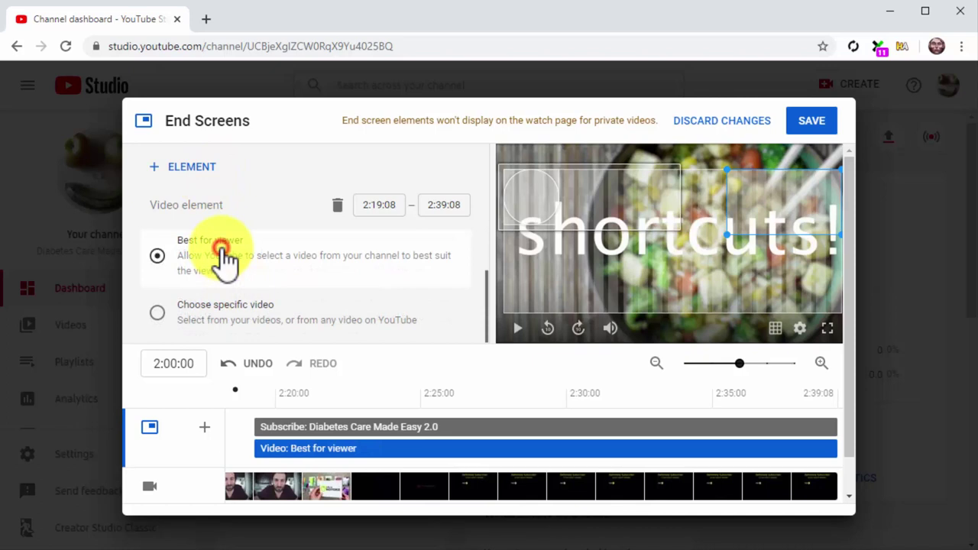
pyautogui.click(807, 121)
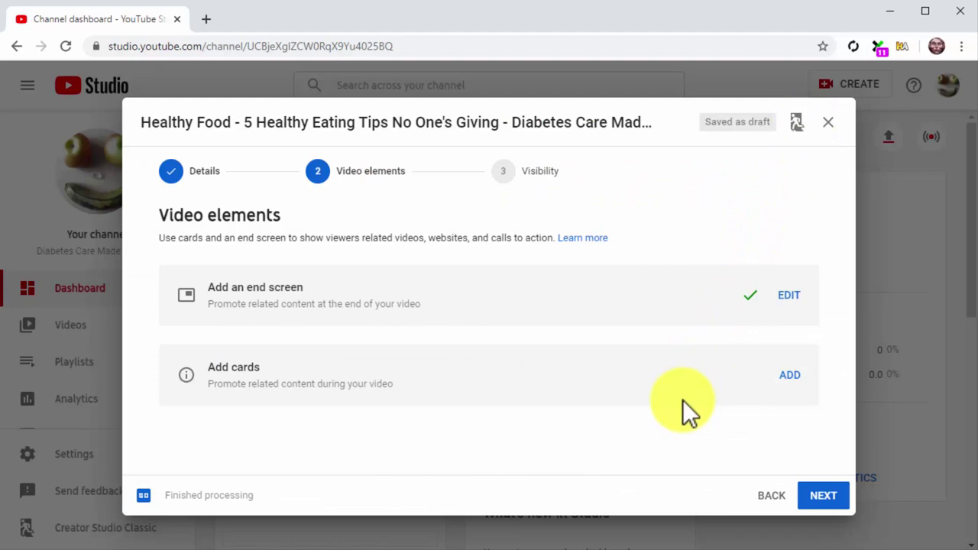
# Step: Publish the video with Public visibility and copy its share link
pyautogui.click(823, 498)
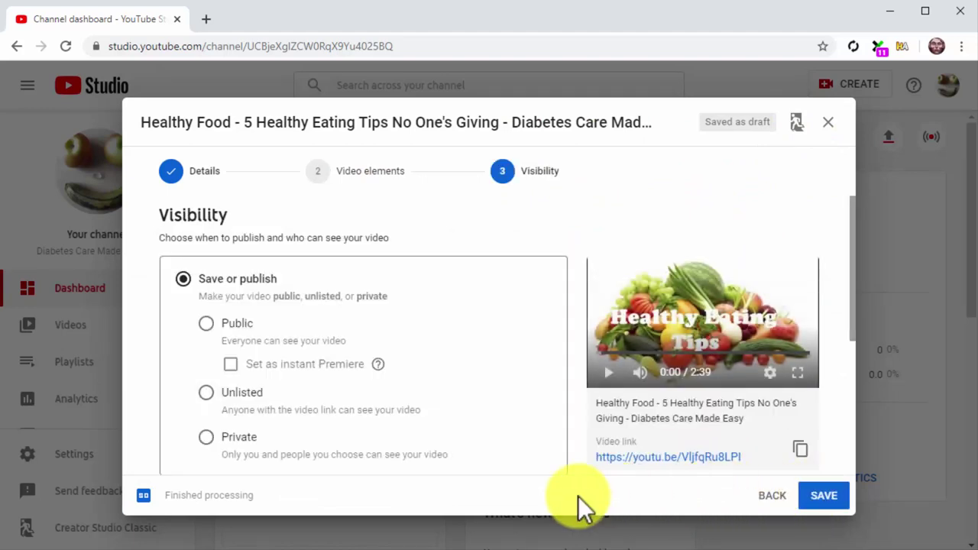
pyautogui.click(205, 327)
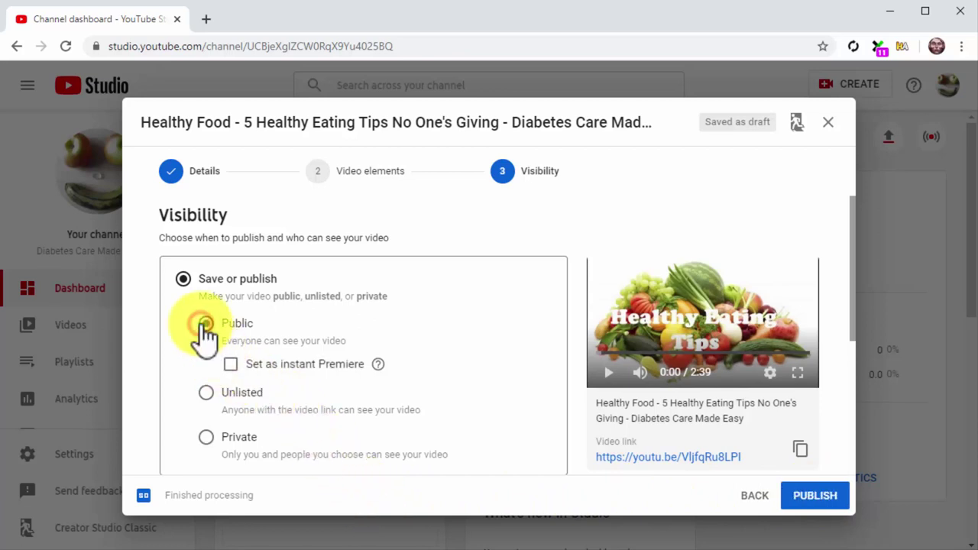
pyautogui.click(804, 499)
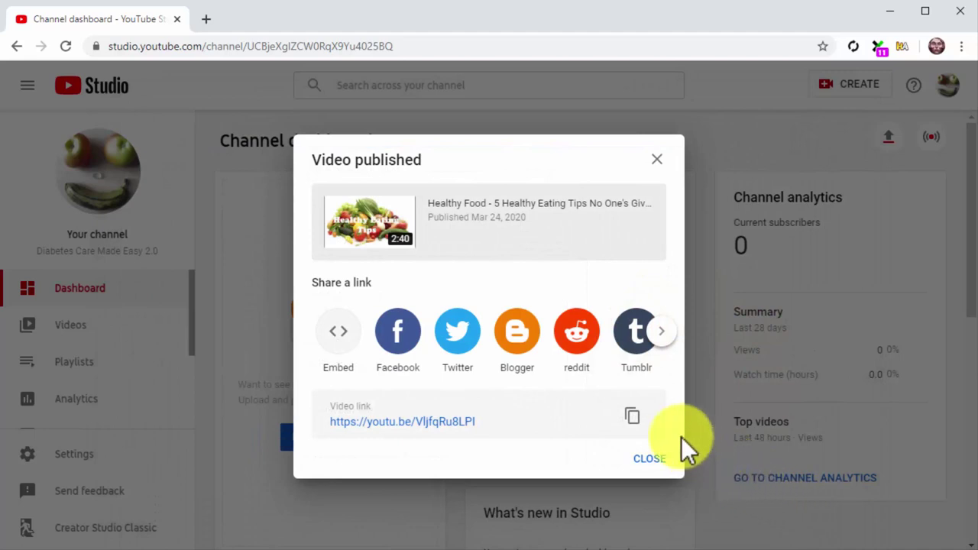
pyautogui.click(631, 416)
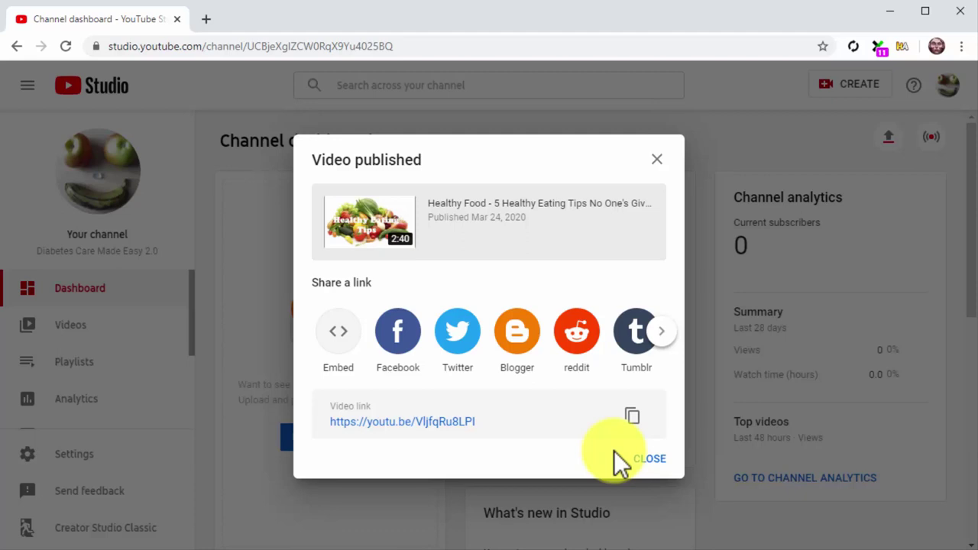
pyautogui.press('Escape')
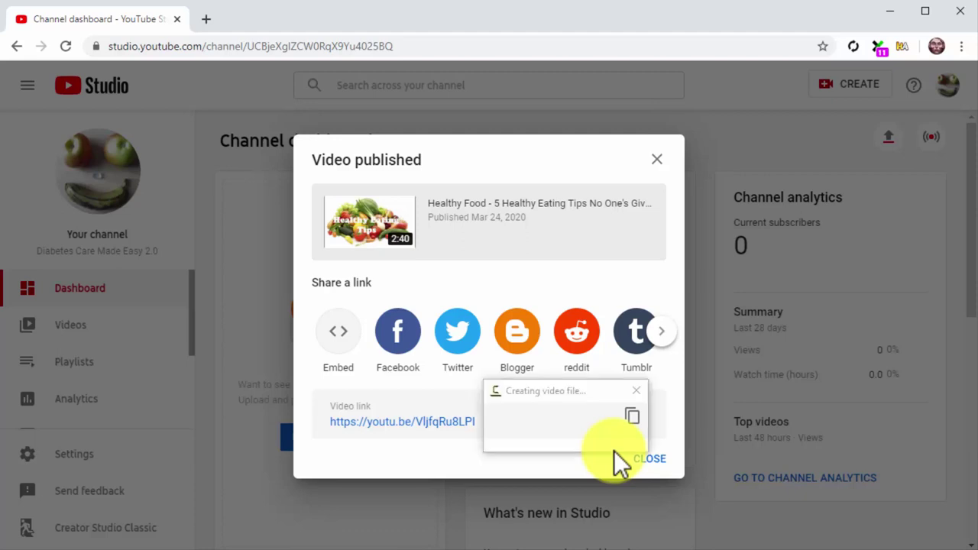